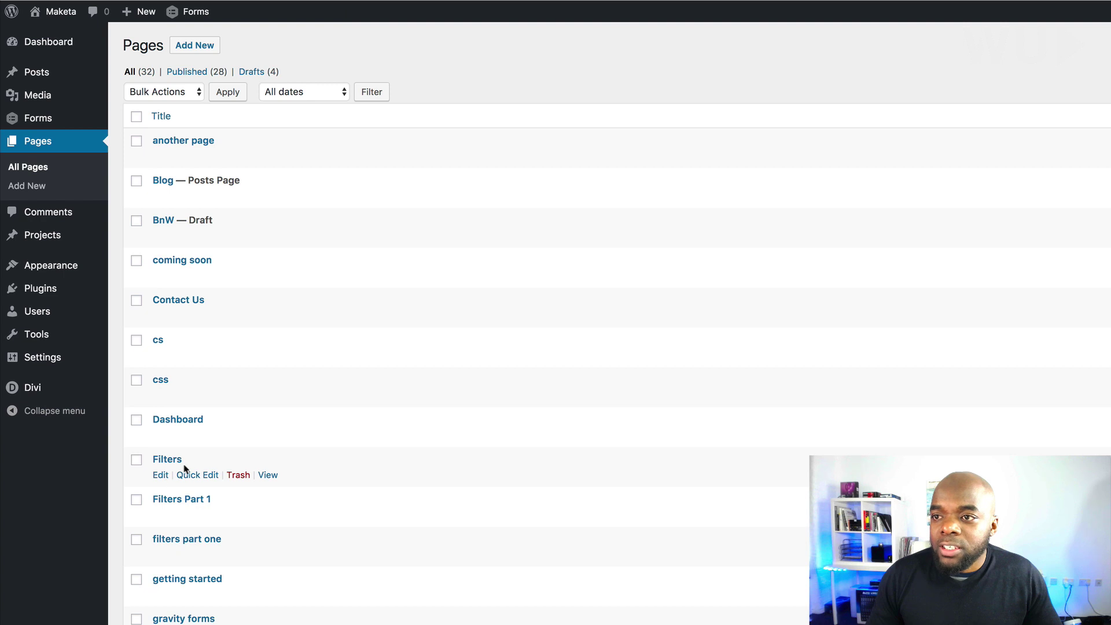
# Step: Edit the Filters page and launch it with Use Visual Builder
pyautogui.click(161, 475)
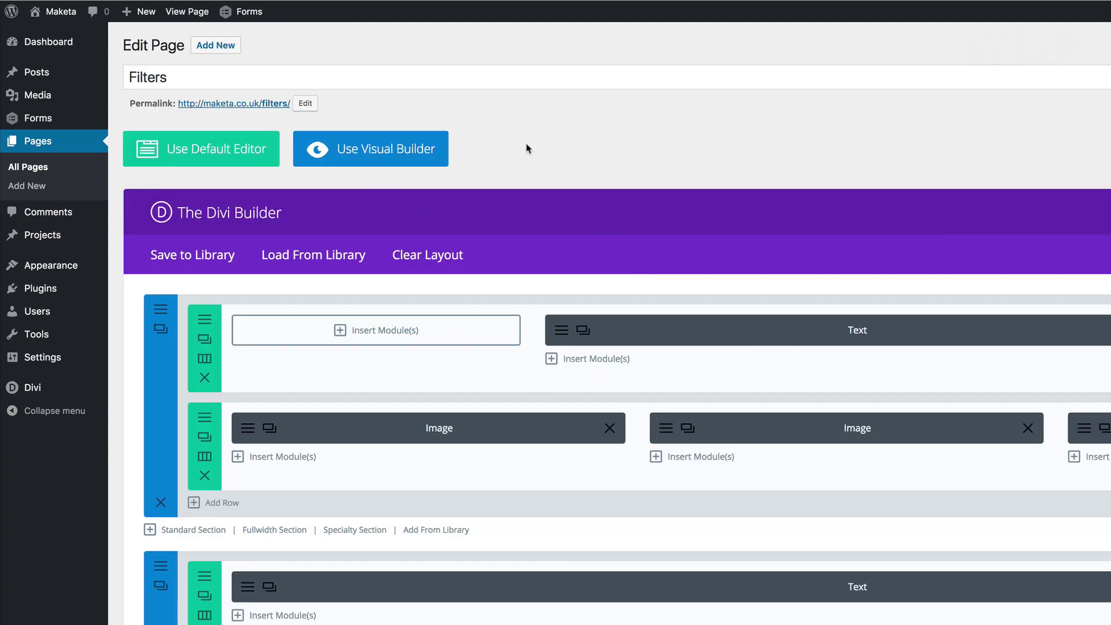
pyautogui.click(375, 153)
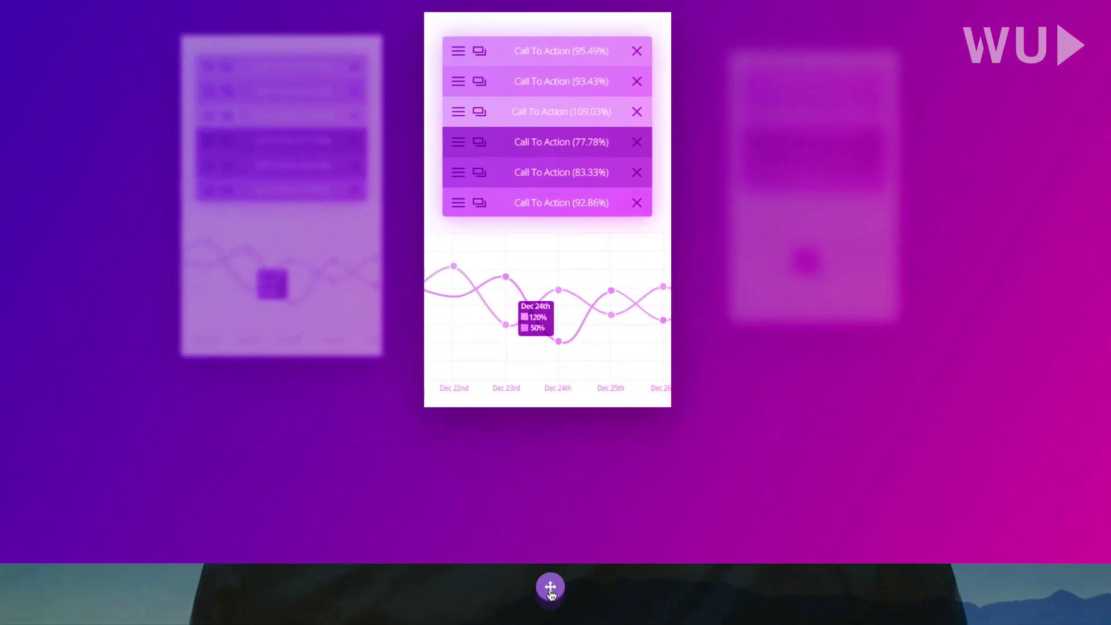
# Step: Relocate the purple page settings bar to the left edge and expand it vertically
pyautogui.click(551, 593)
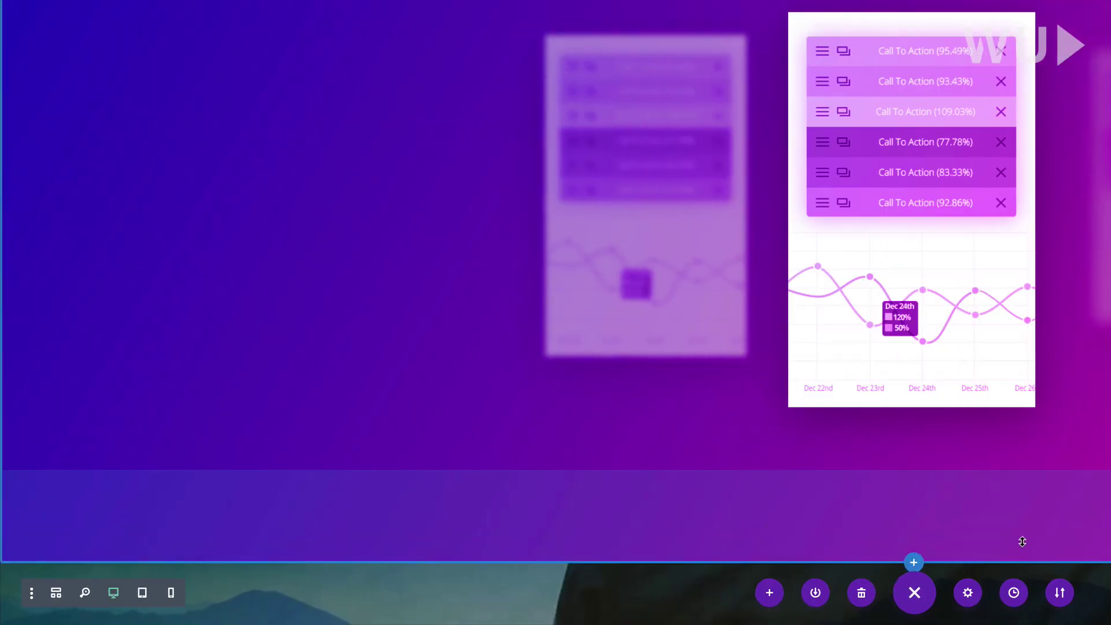
pyautogui.click(915, 594)
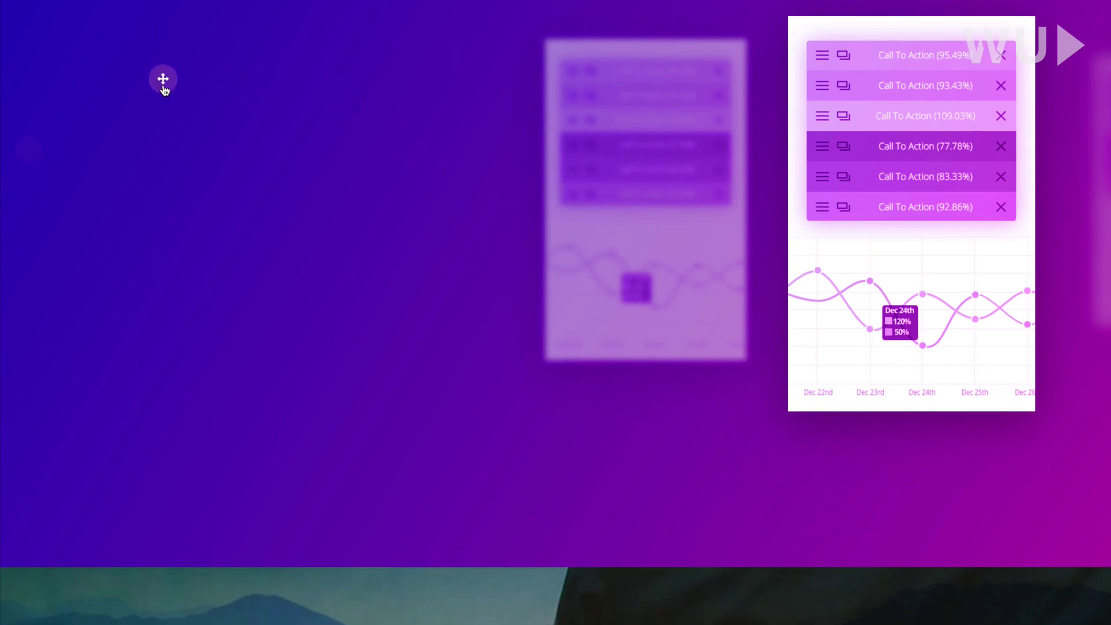
pyautogui.scroll(3, 156, 139)
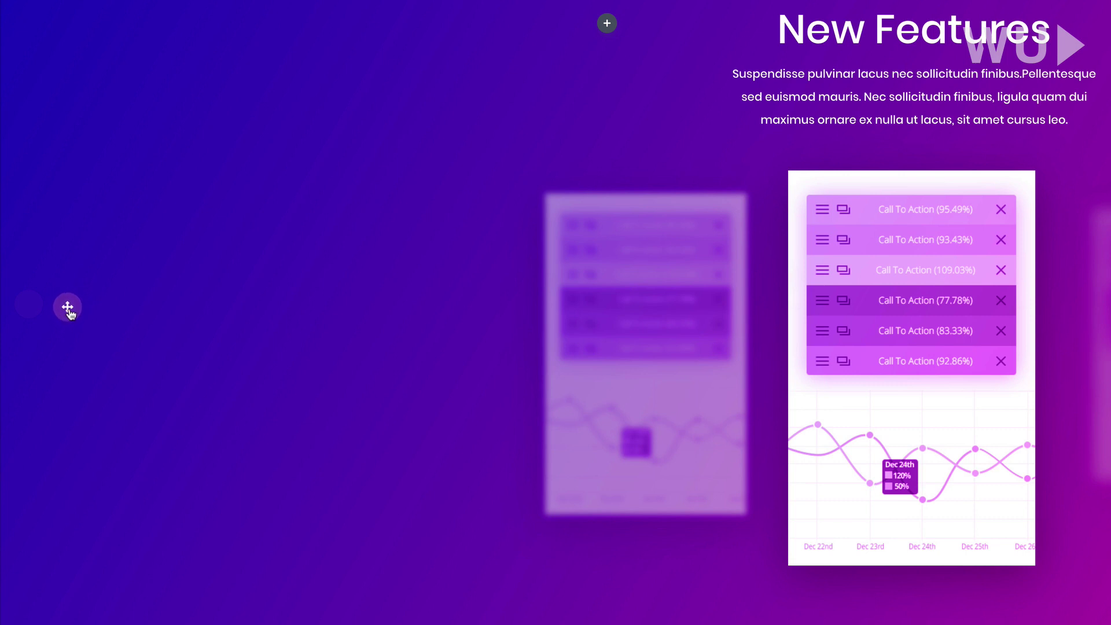
pyautogui.click(30, 305)
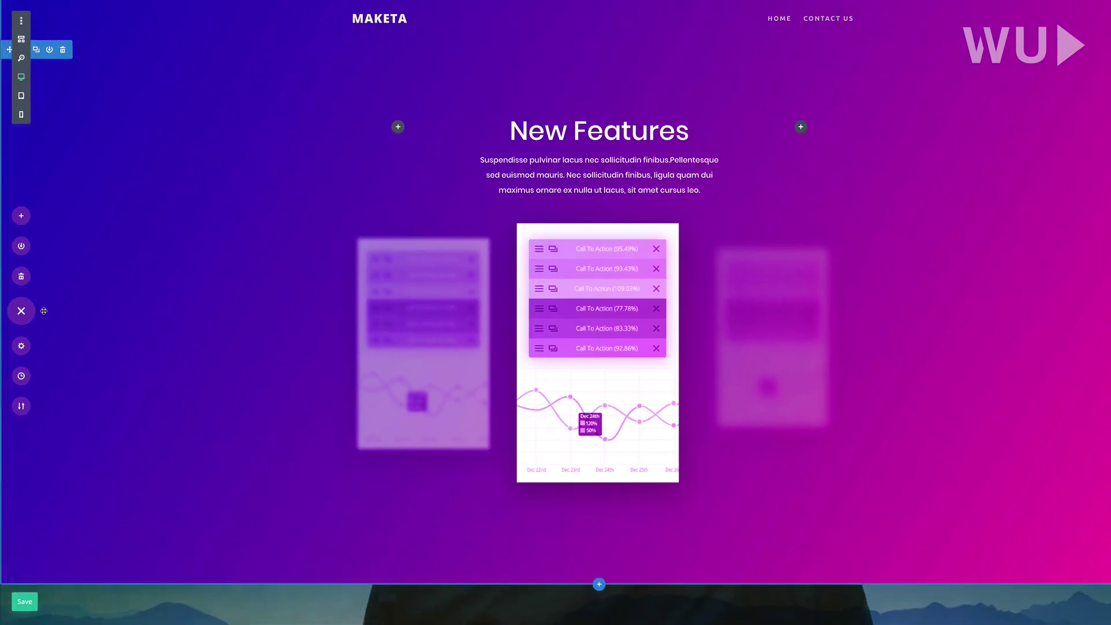
pyautogui.click(20, 21)
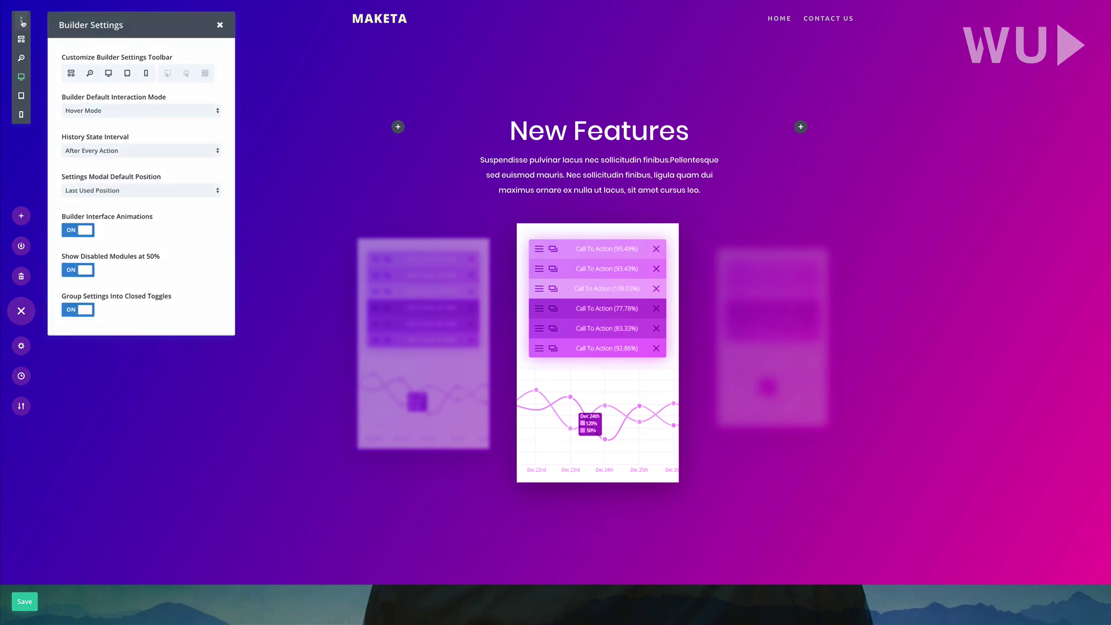
# Step: Enable the grid view button in Builder Settings and expand the bar on the right edge
pyautogui.click(203, 73)
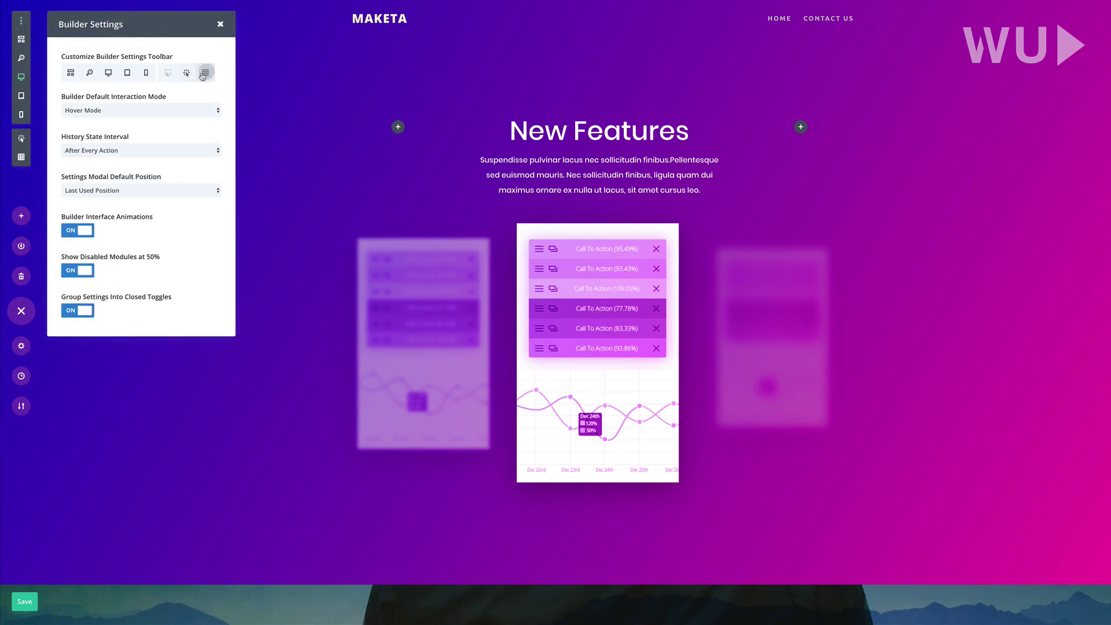
pyautogui.click(221, 24)
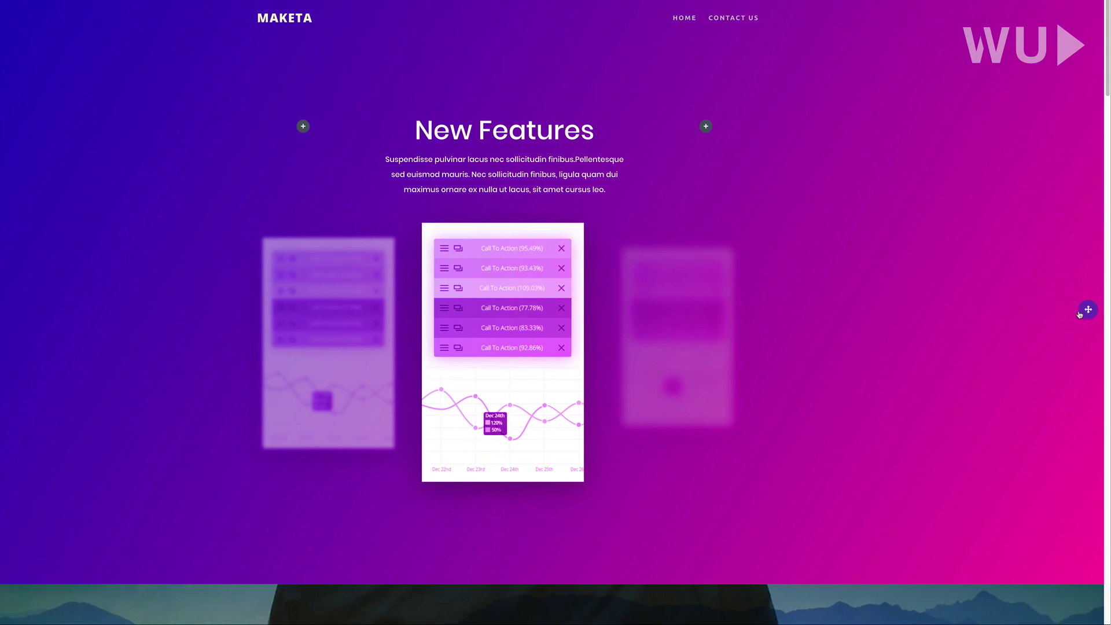
pyautogui.click(1081, 312)
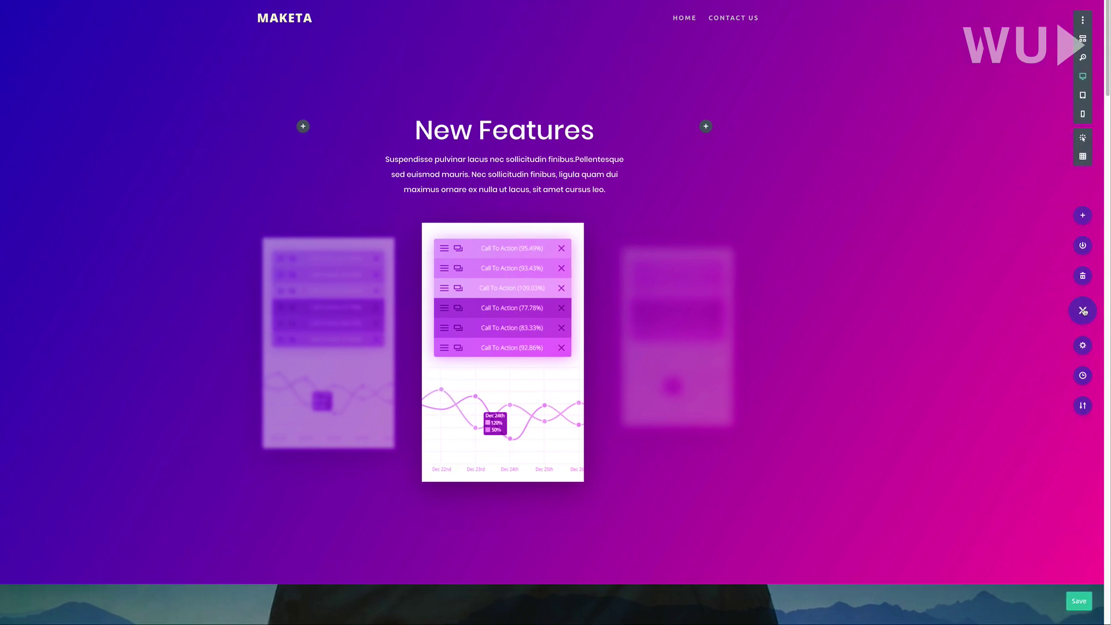
# Step: Move the settings bar back to the bottom, then open the New Features text module's settings
pyautogui.click(1082, 311)
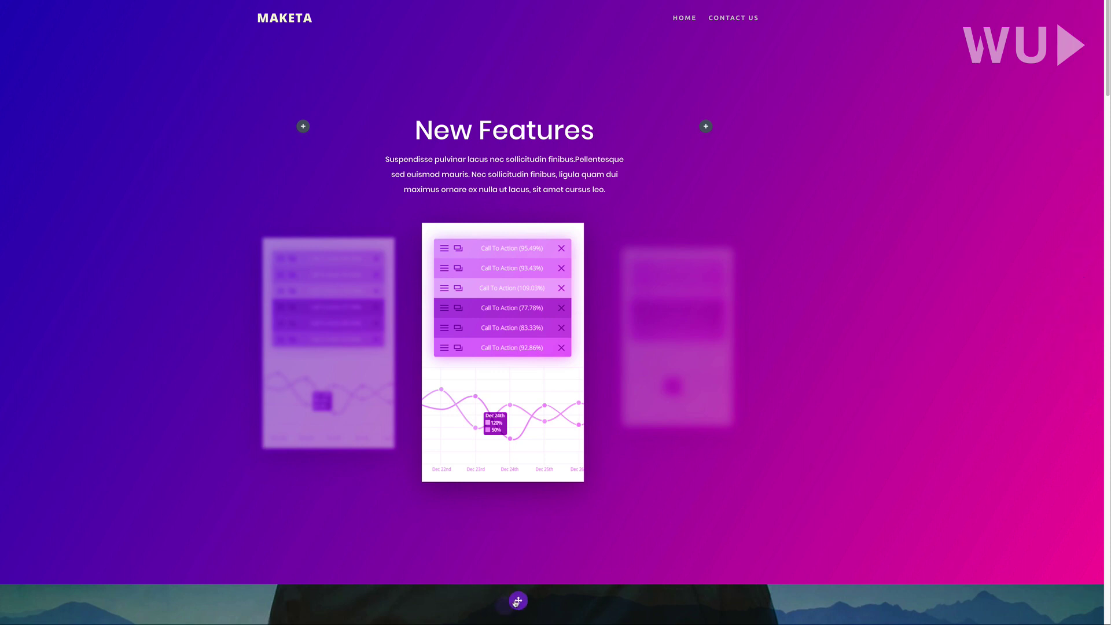
pyautogui.click(508, 607)
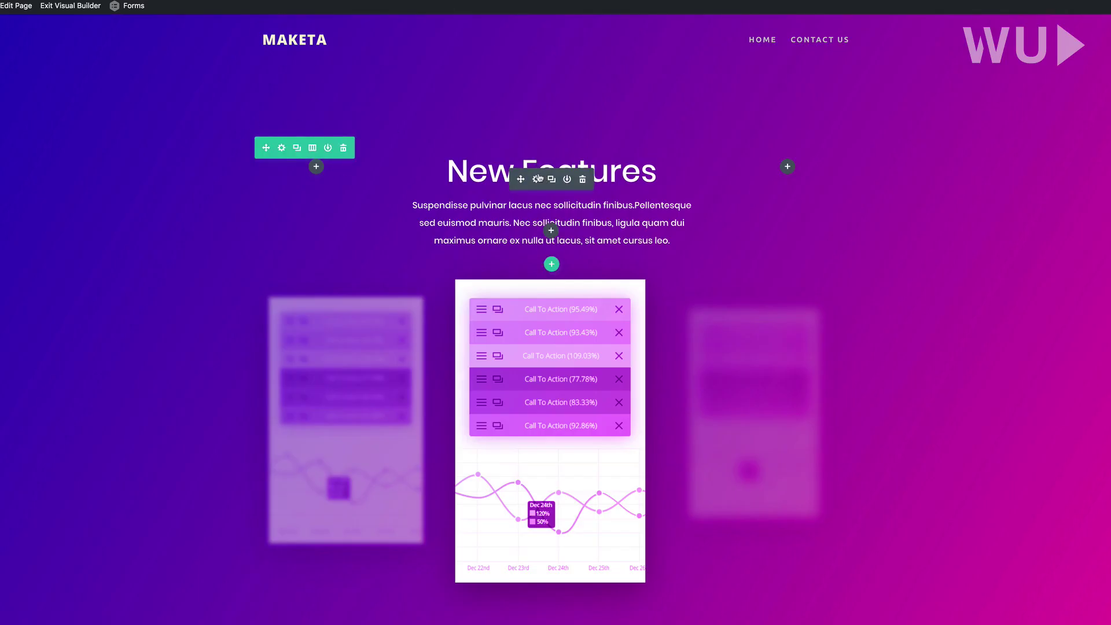
pyautogui.click(537, 180)
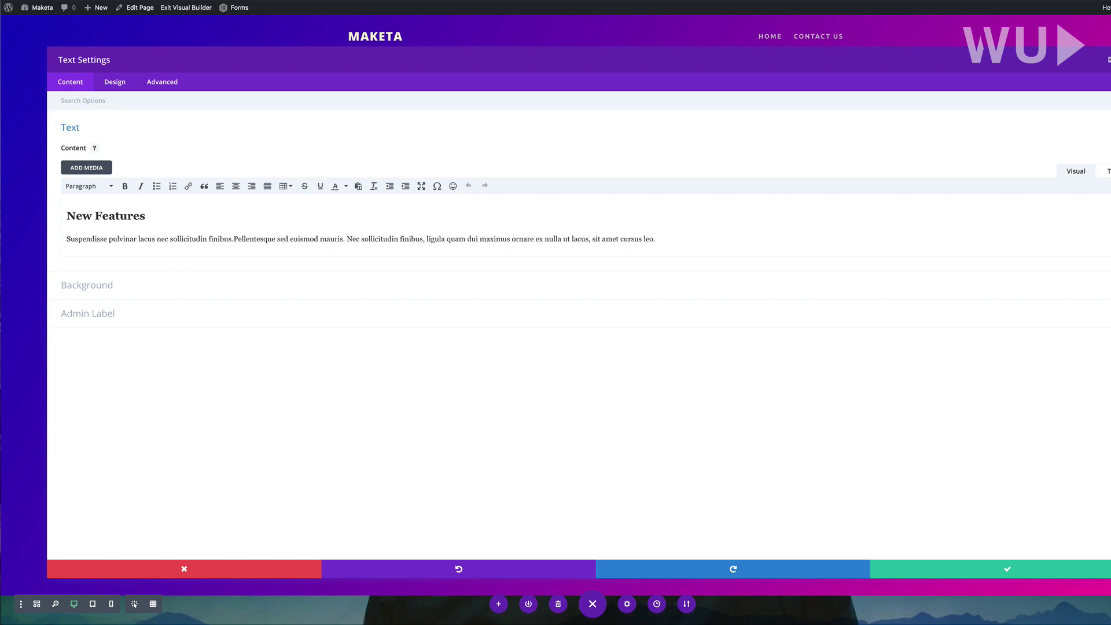
# Step: Float Text Settings as a small window, enlarge it to three columns, and reposition it
pyautogui.press('ctrl+super+f')
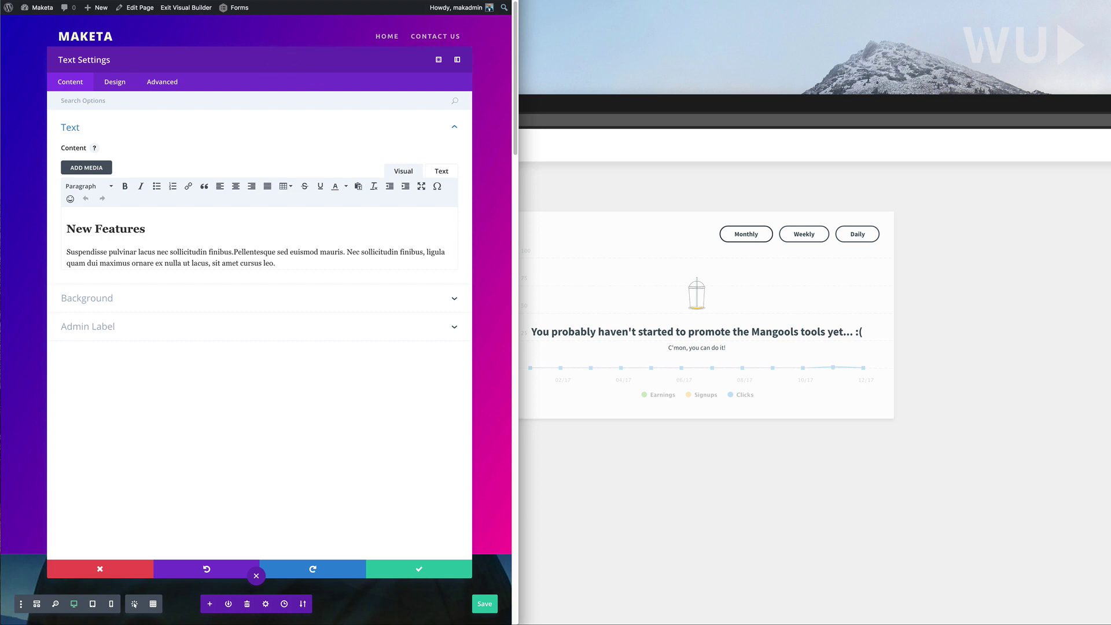
pyautogui.press('ctrl+super+f')
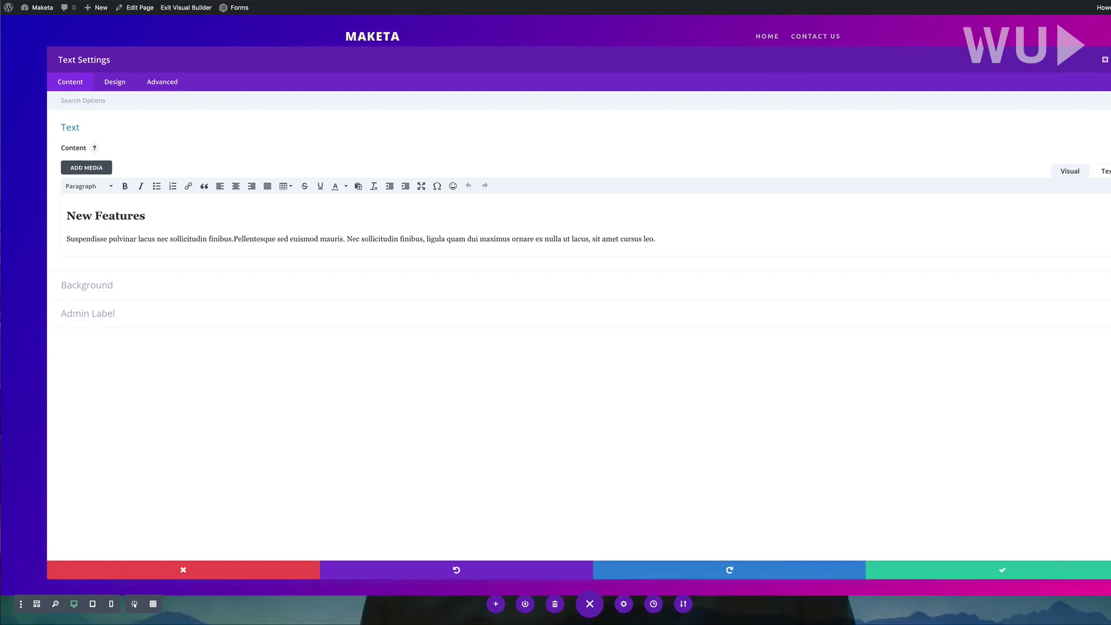
pyautogui.moveTo(96, 60); pyautogui.dragTo(292, 222)
pyautogui.moveTo(399, 173); pyautogui.dragTo(156, 67)
pyautogui.moveTo(256, 277); pyautogui.dragTo(862, 556)
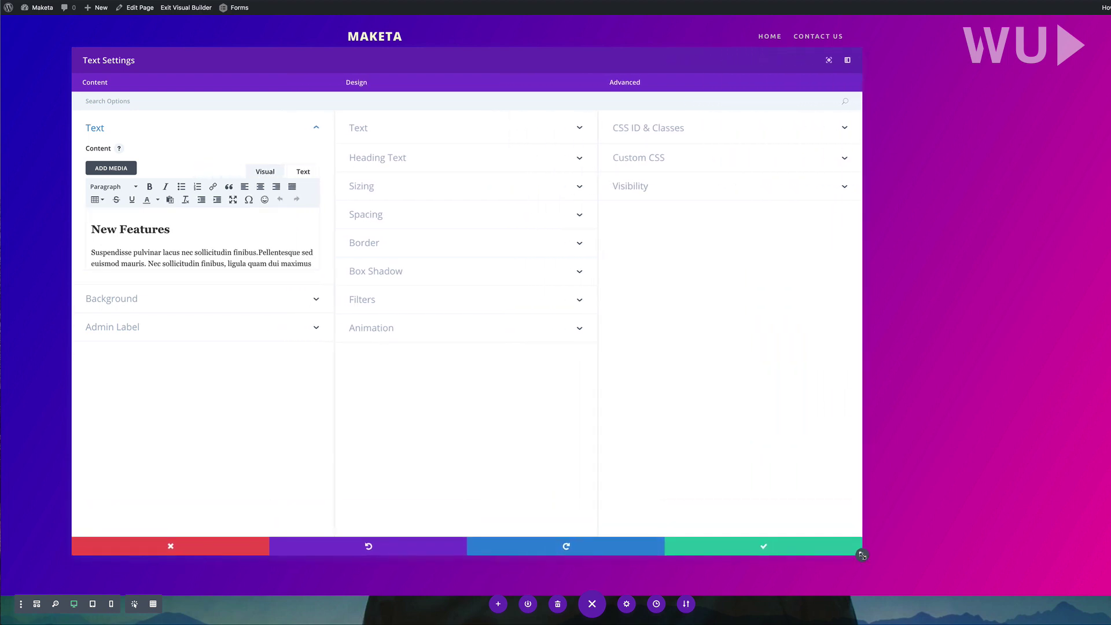
pyautogui.moveTo(504, 56); pyautogui.dragTo(582, 34)
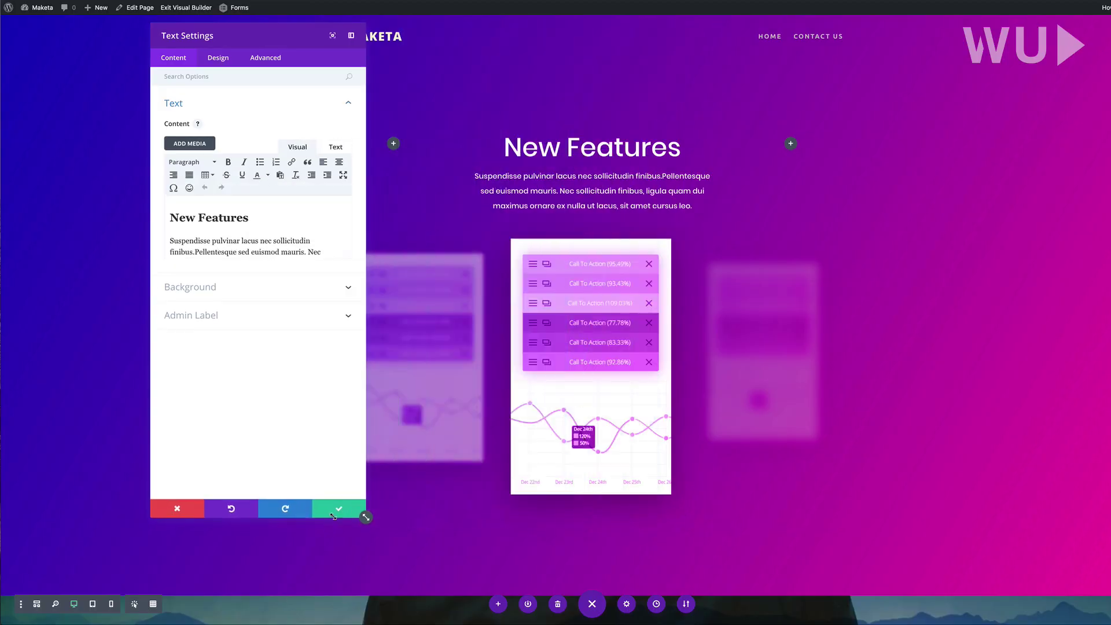
# Step: Narrow the floating Text Settings window and browse its Design, Advanced and Content tabs
pyautogui.moveTo(333, 516); pyautogui.dragTo(334, 519)
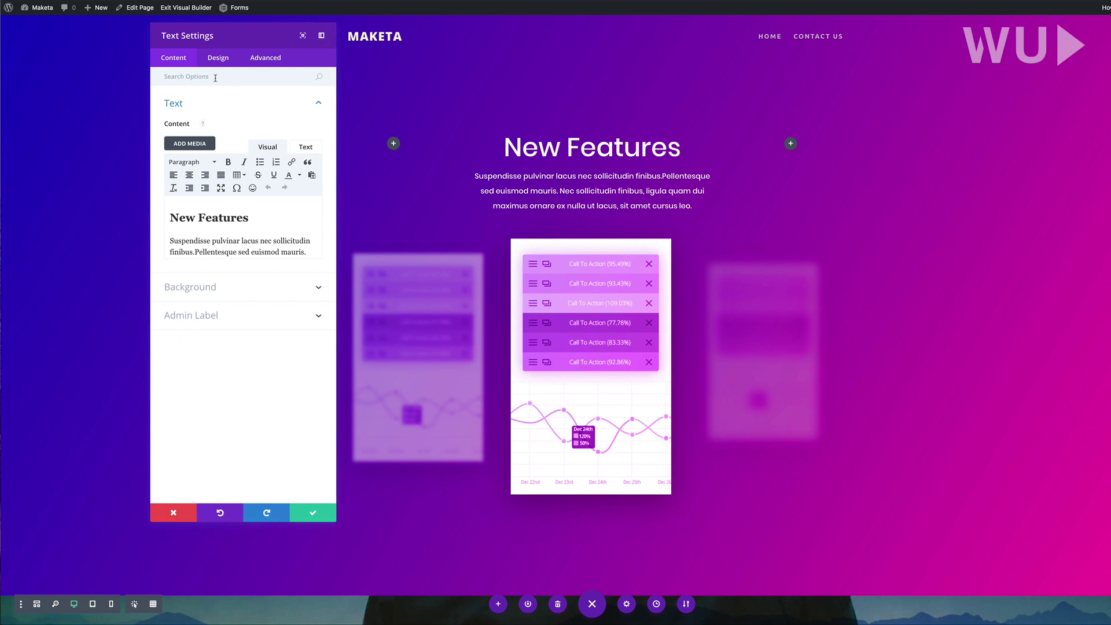
pyautogui.click(221, 60)
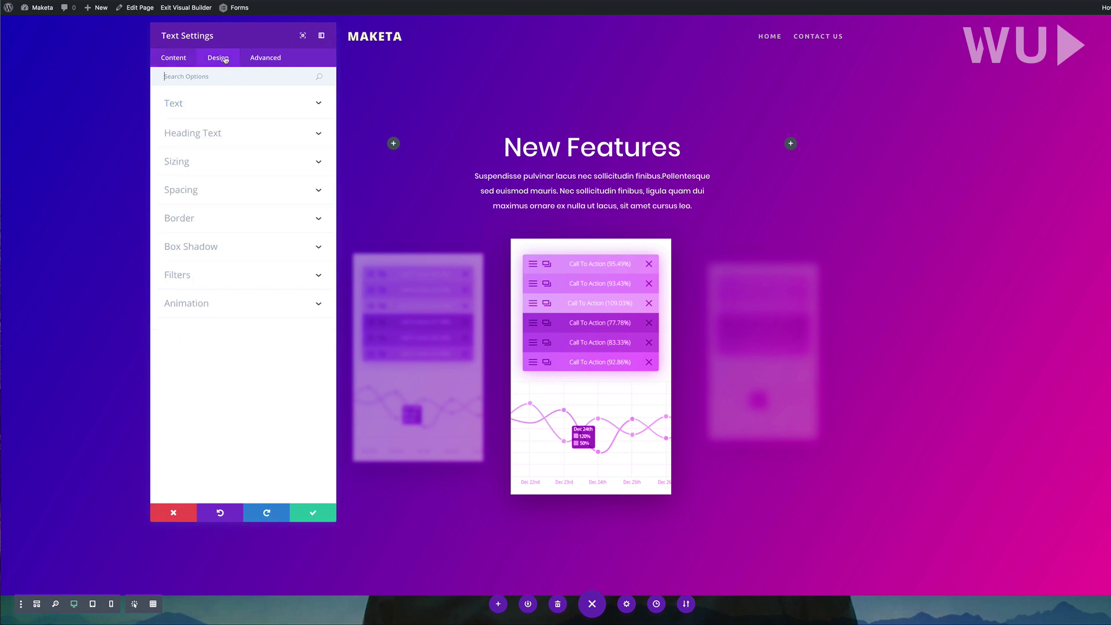
pyautogui.click(265, 60)
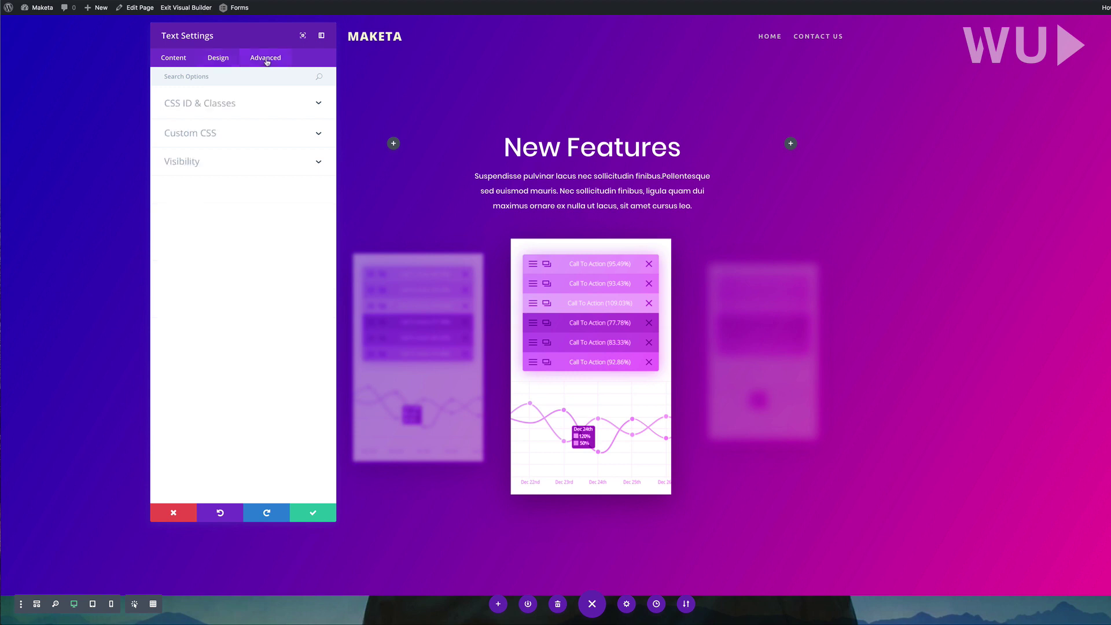
pyautogui.click(174, 60)
pyautogui.click(222, 60)
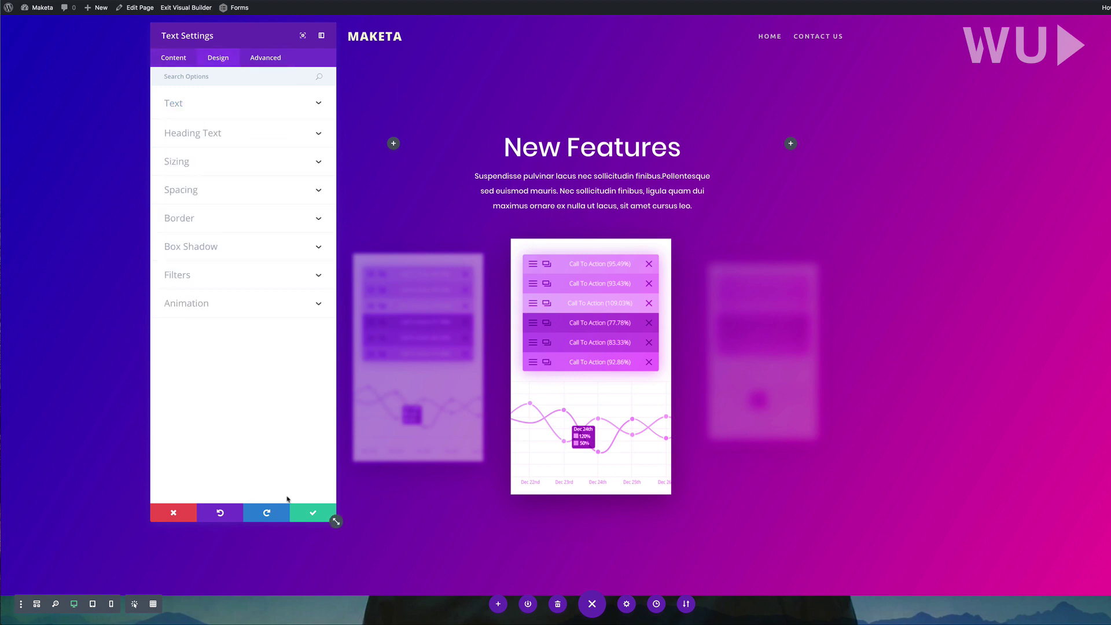
# Step: Dock Text Settings on the left and widen the sidebar to three columns
pyautogui.click(322, 36)
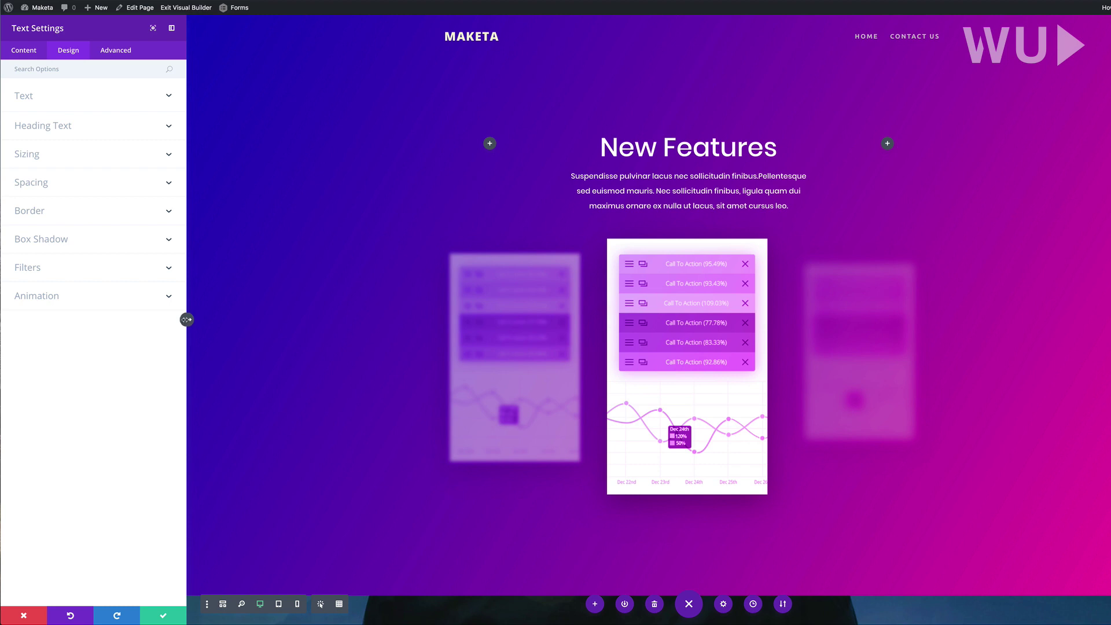
pyautogui.moveTo(186, 319); pyautogui.dragTo(592, 319)
pyautogui.moveTo(592, 282); pyautogui.dragTo(576, 285)
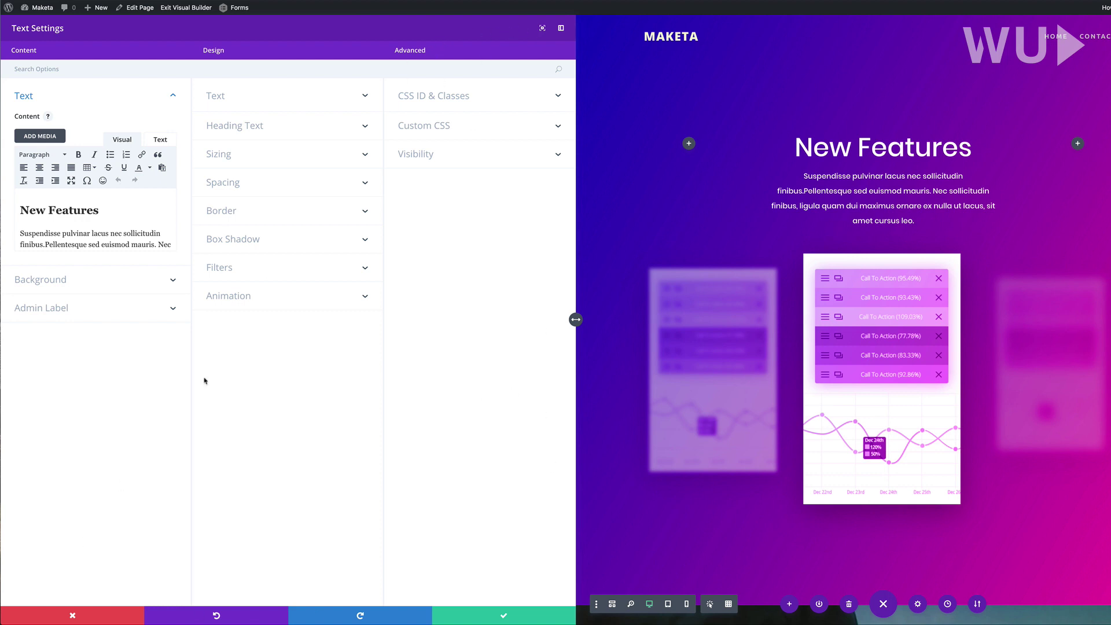
# Step: Undock the sidebar and dock the Text Settings window full width along the bottom
pyautogui.click(542, 29)
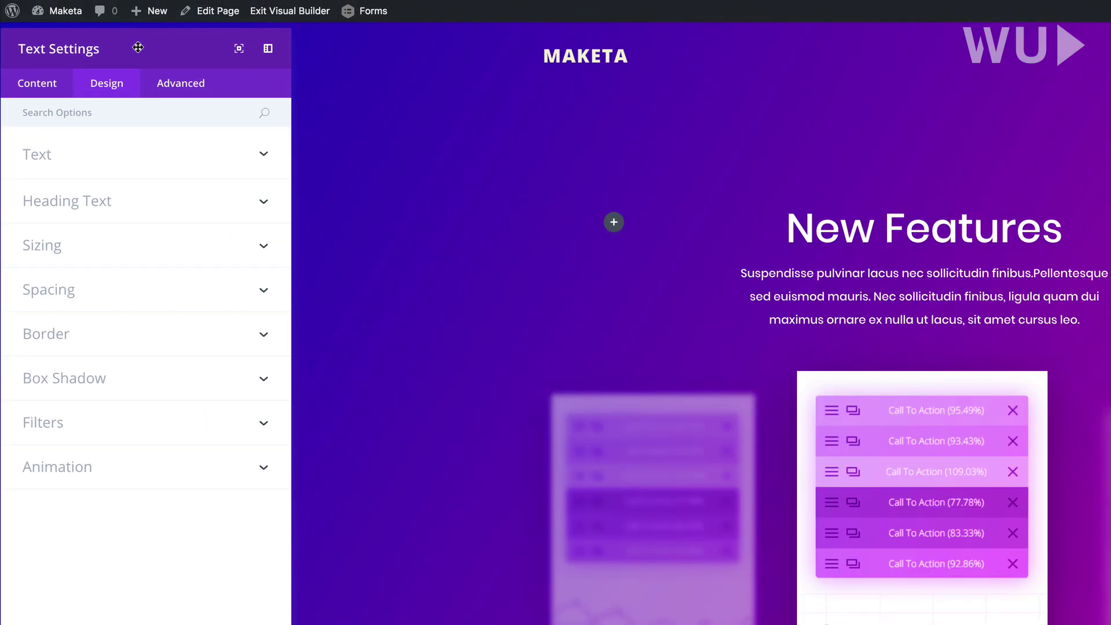
pyautogui.moveTo(138, 56); pyautogui.dragTo(511, 619)
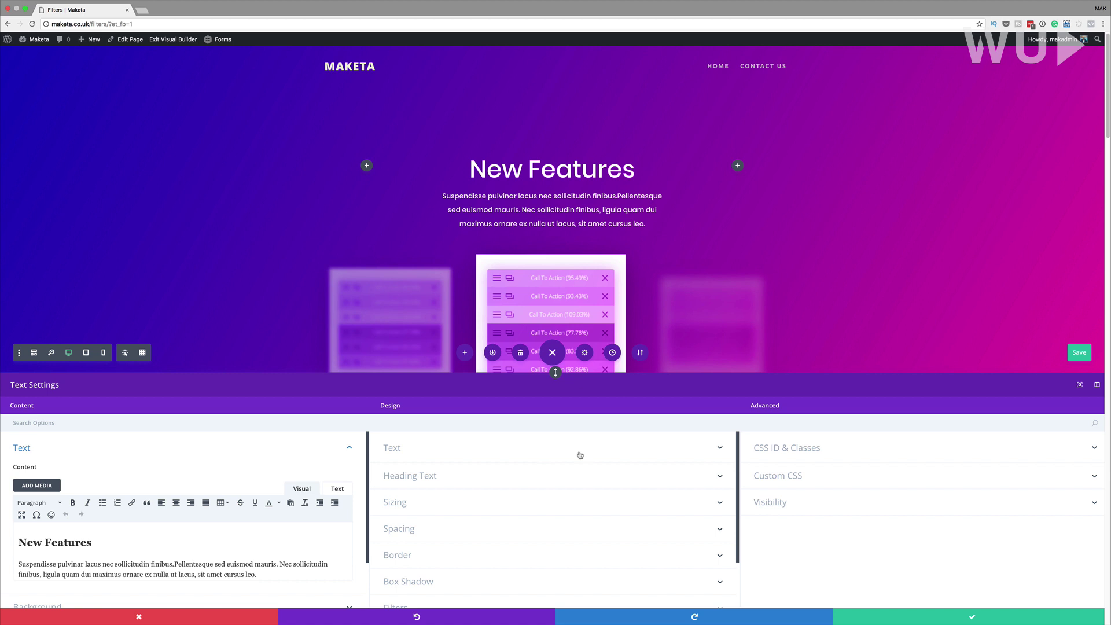
# Step: Scroll down the page, then move the bottom-docked Text Settings to dock on the right edge
pyautogui.scroll(-5, 369, 204)
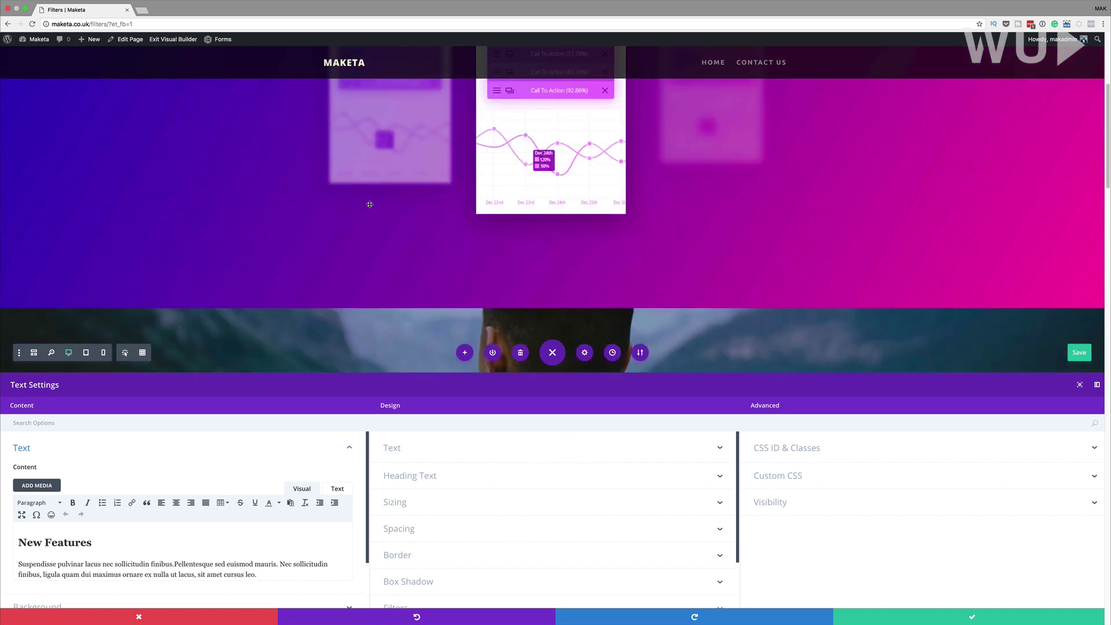
pyautogui.scroll(-15, 369, 205)
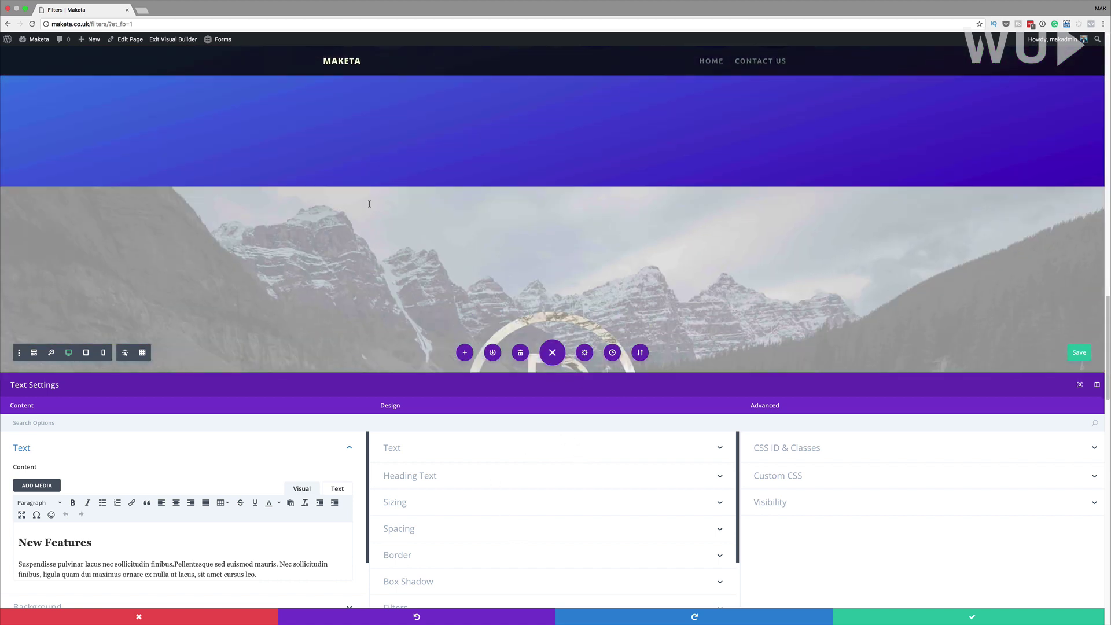
pyautogui.scroll(-5, 370, 204)
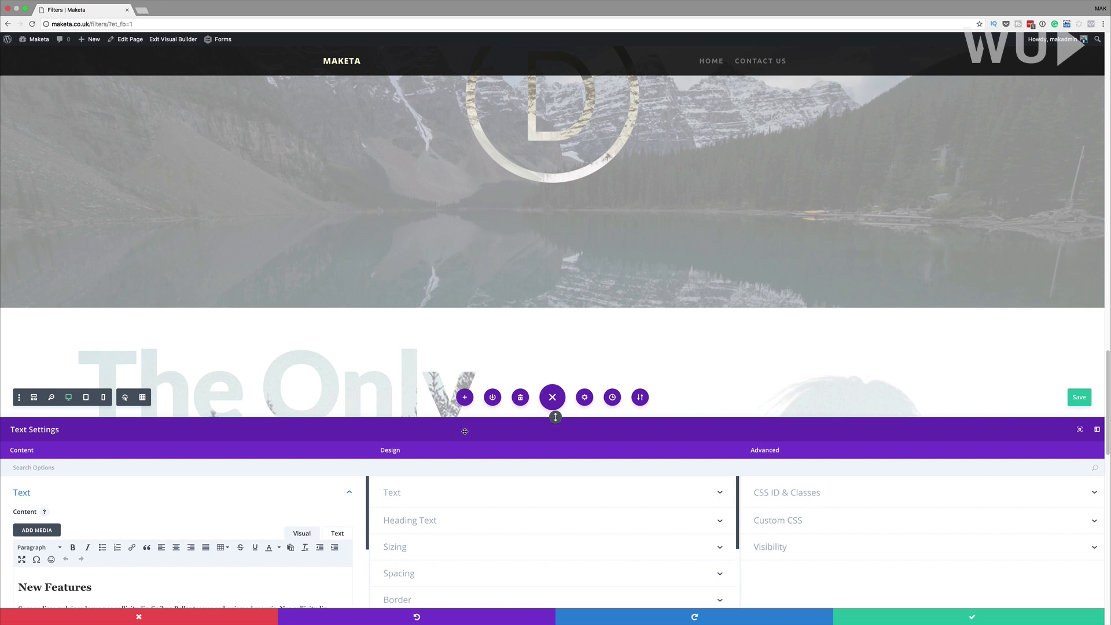
pyautogui.moveTo(465, 431); pyautogui.dragTo(1101, 204)
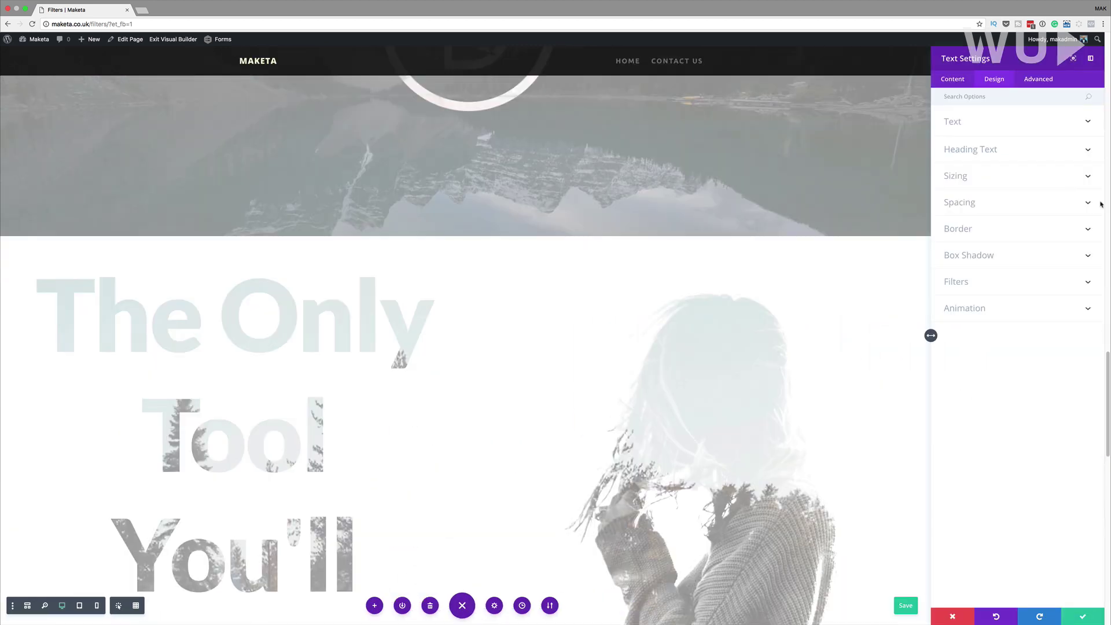